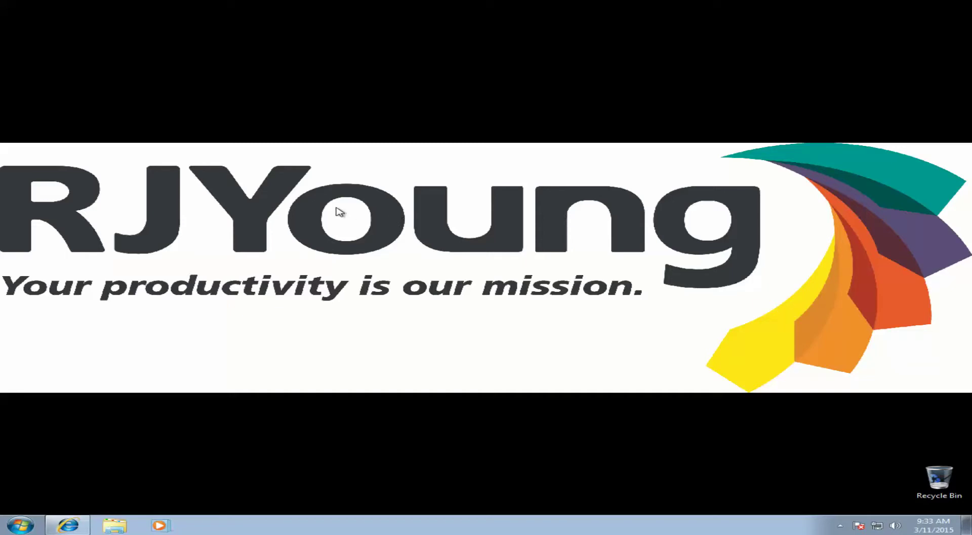
- Bring up Canon's home page in Internet Explorer and go to its Support & Drivers page
left_click(68, 525)
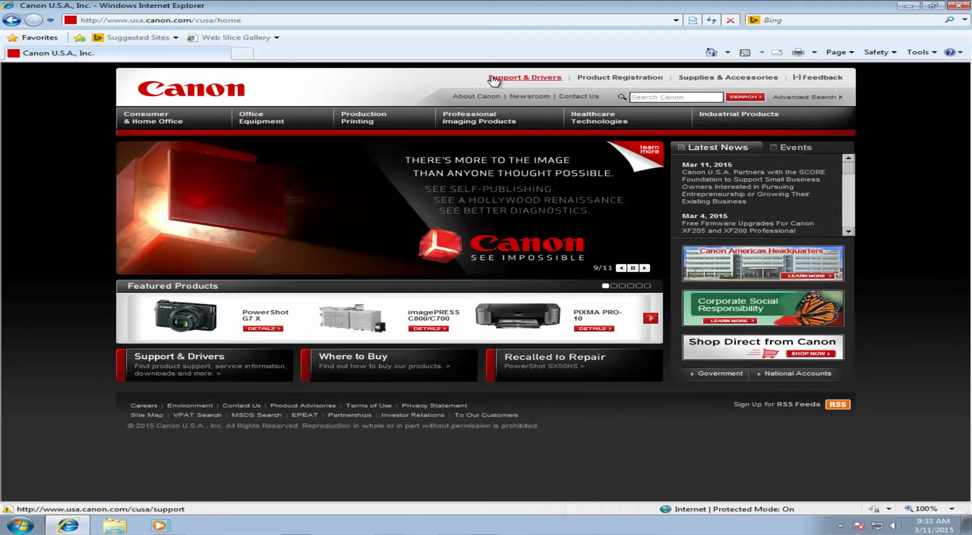
left_click(527, 80)
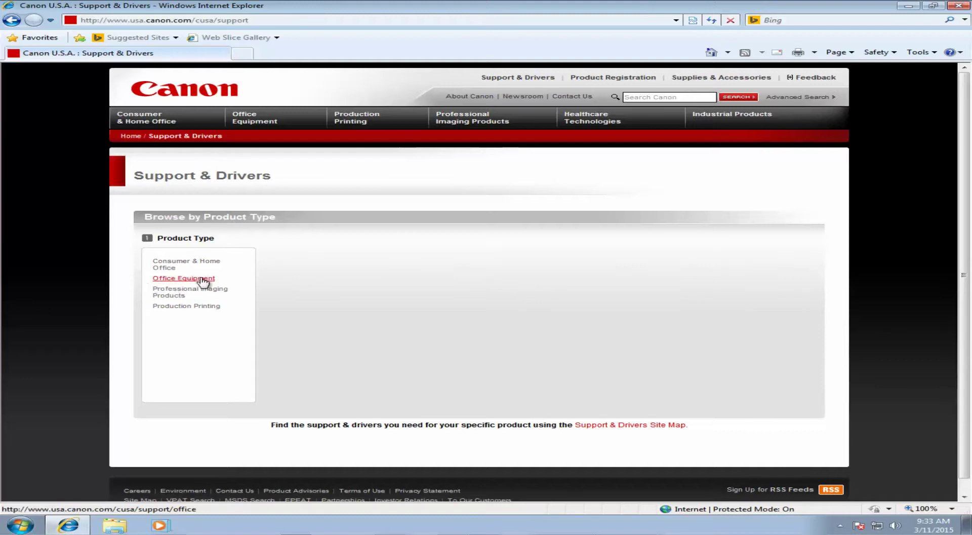
- Browse Office Equipment > Color imageRUNNER ADVANCE and open the imageRUNNER ADVANCE C5030 Drivers & Software section
left_click(184, 279)
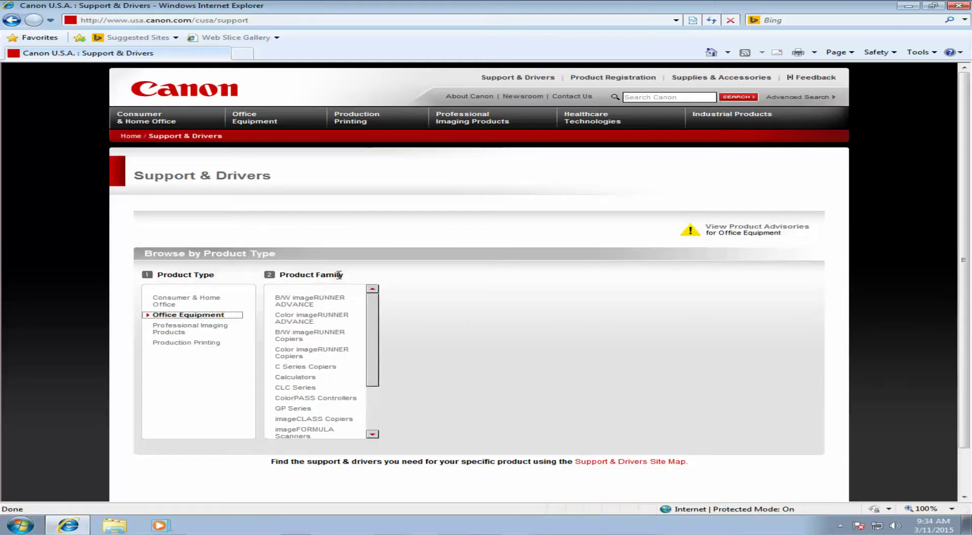
mouse_move(376, 306)
left_mouse_down()
mouse_move(379, 324)
mouse_move(380, 313)
left_mouse_up()
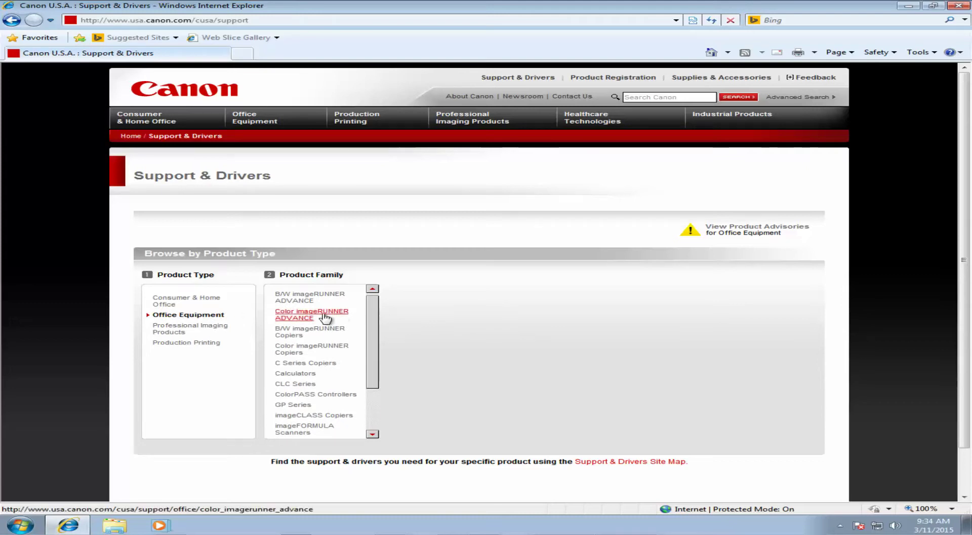
left_click(297, 318)
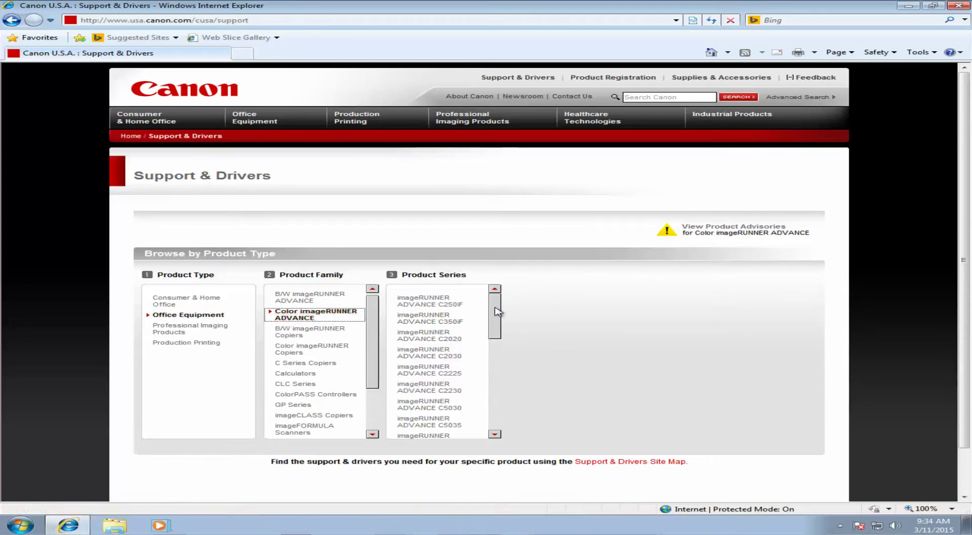
left_click_drag(496, 307, 496, 334)
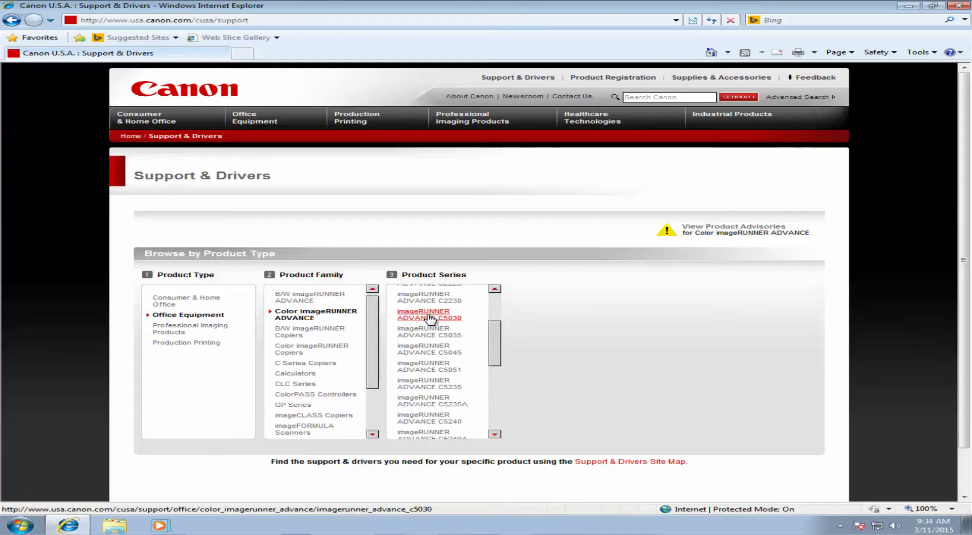
left_click(430, 318)
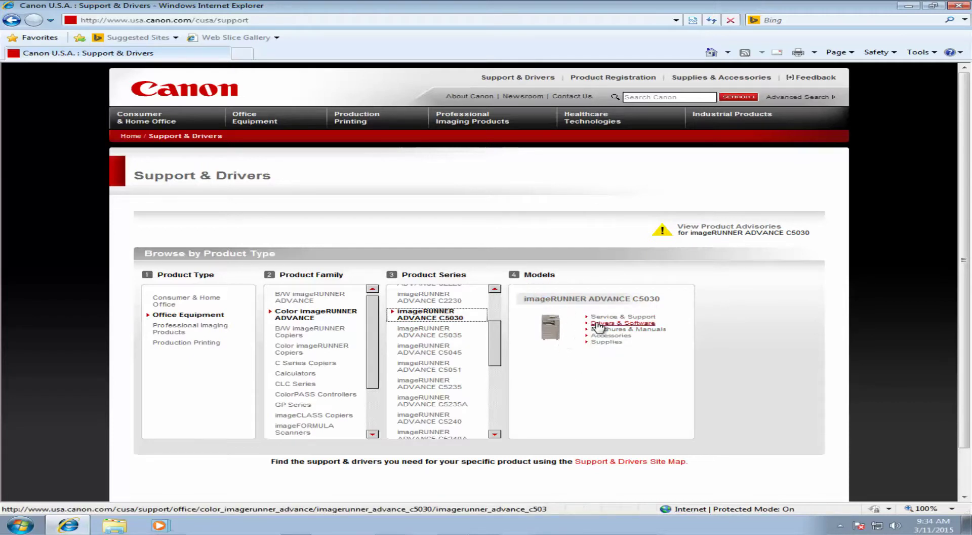
left_click(633, 324)
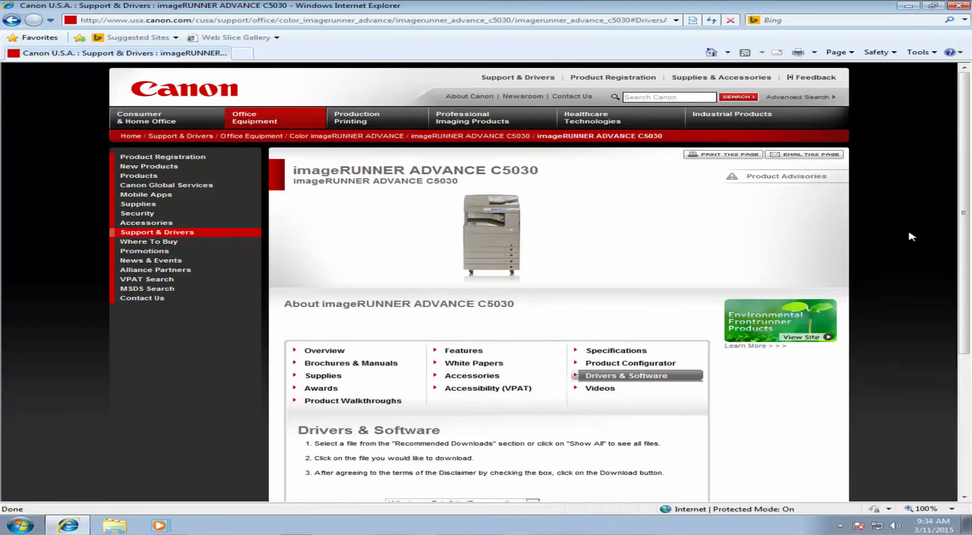
- Keep Windows 7 (x64) as the operating system, expand Drivers, and pick UFRII_v21.30_INF_x64.exe
scroll(963, 202, "down", 5)
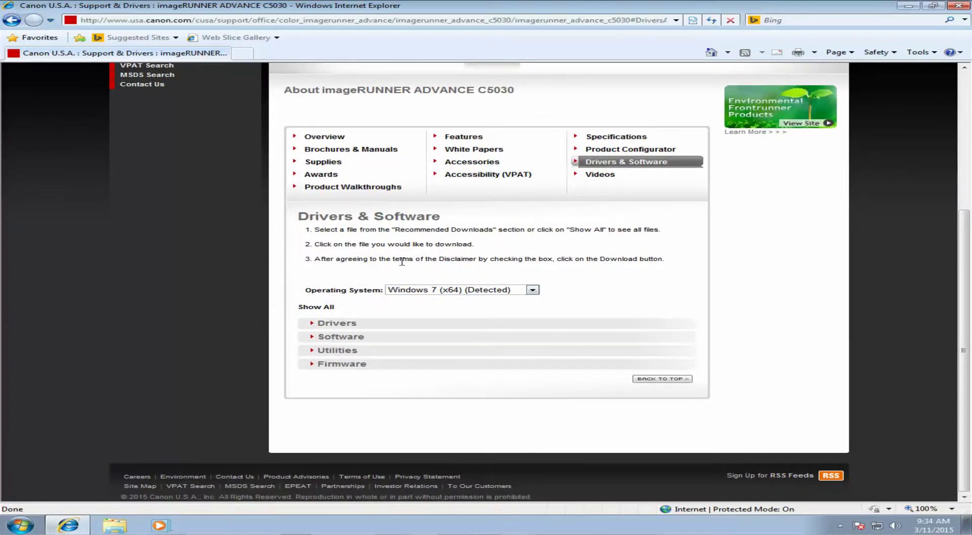
left_click(532, 290)
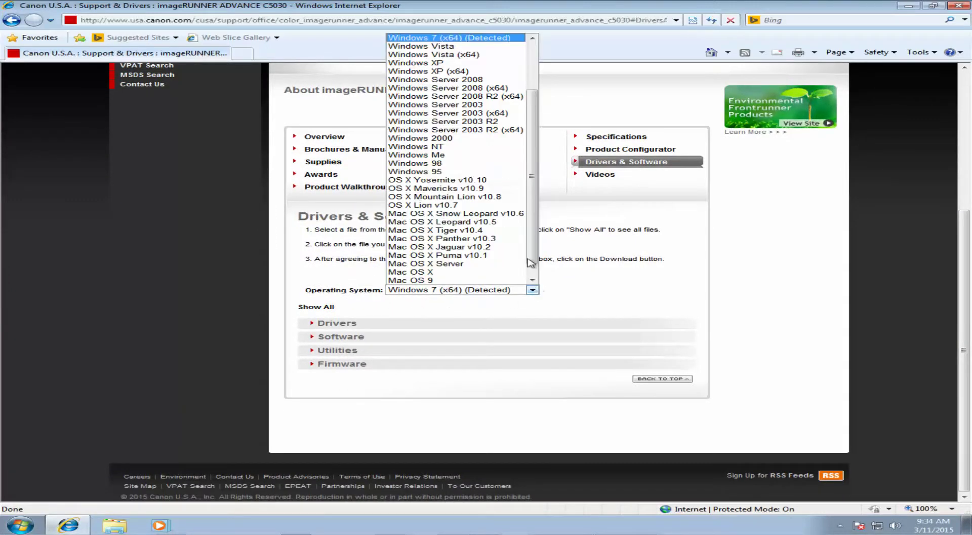
left_click(599, 283)
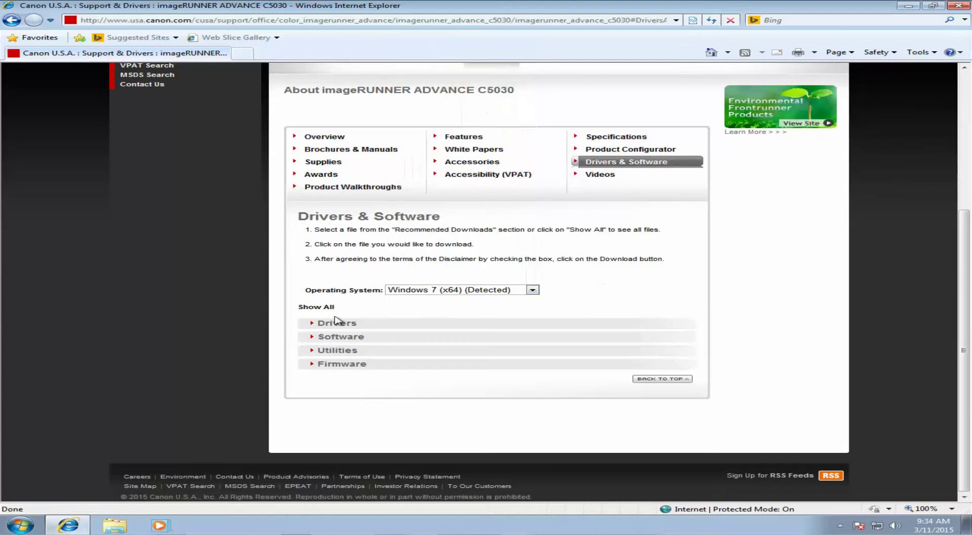
left_click(313, 324)
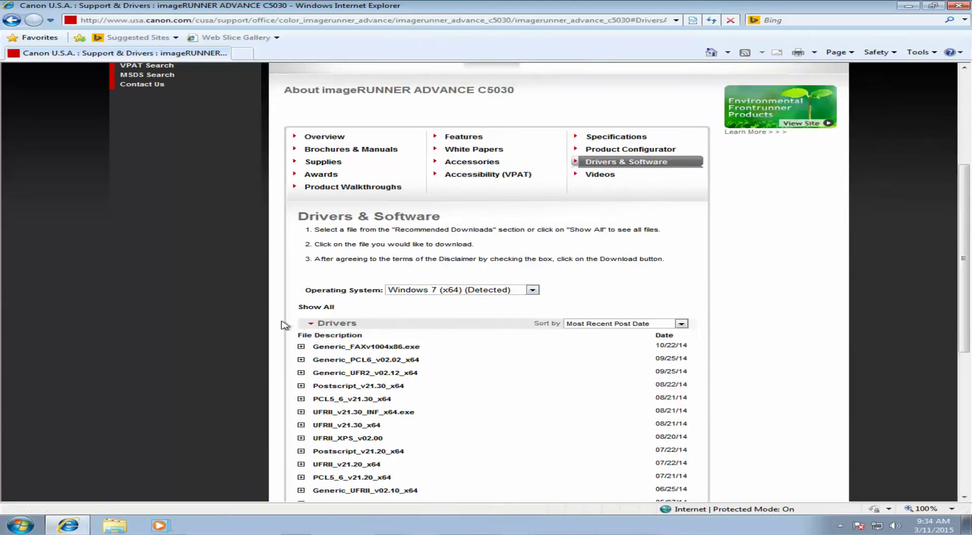
scroll(283, 326, "down", 2)
scroll(282, 327, "down", 1)
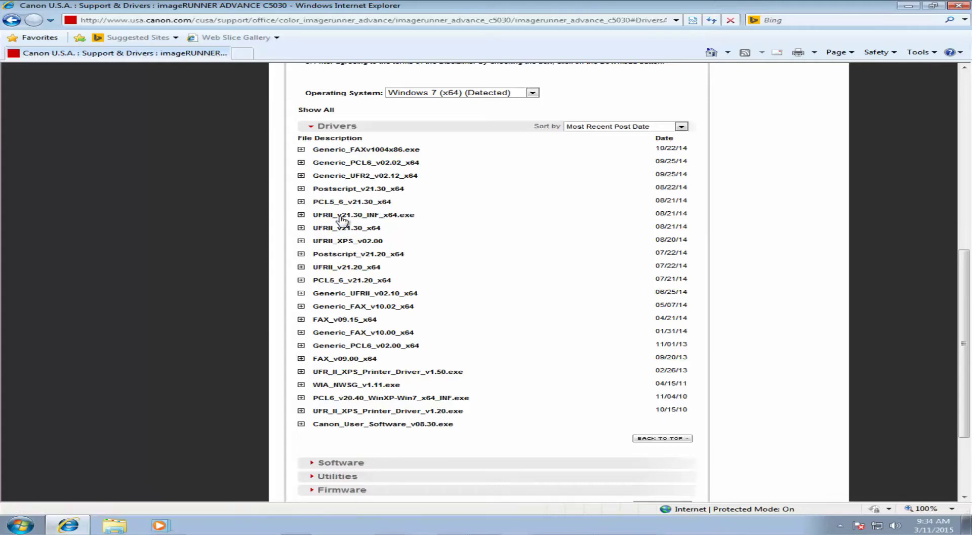
left_click(388, 217)
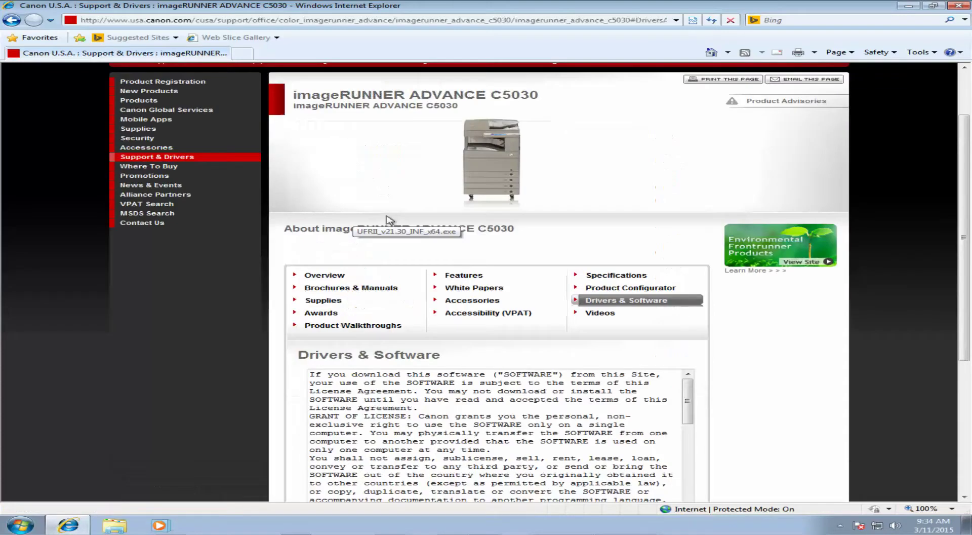
- Agree to the license terms and save UFRII_v21.30_INF_x64.exe onto the Desktop
scroll(507, 329, "down", 5)
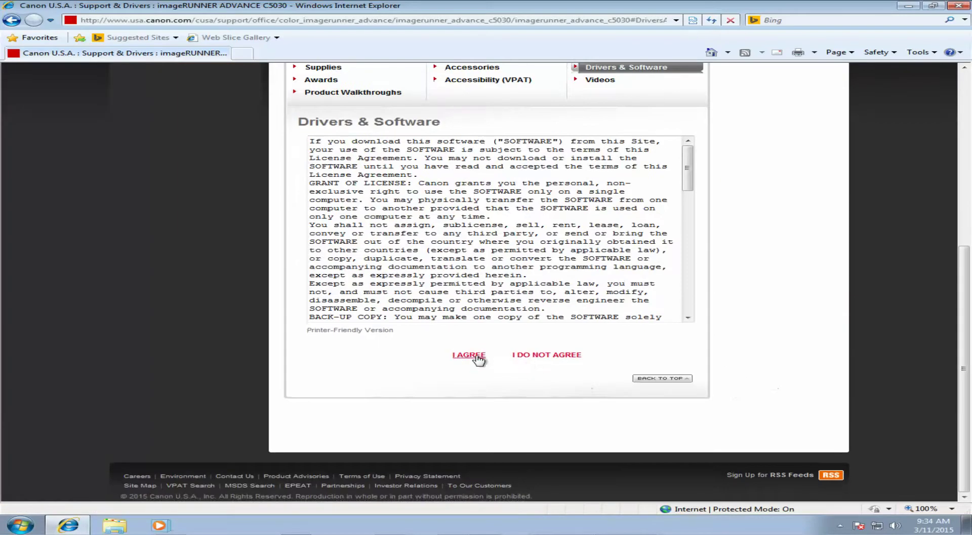
left_click(474, 356)
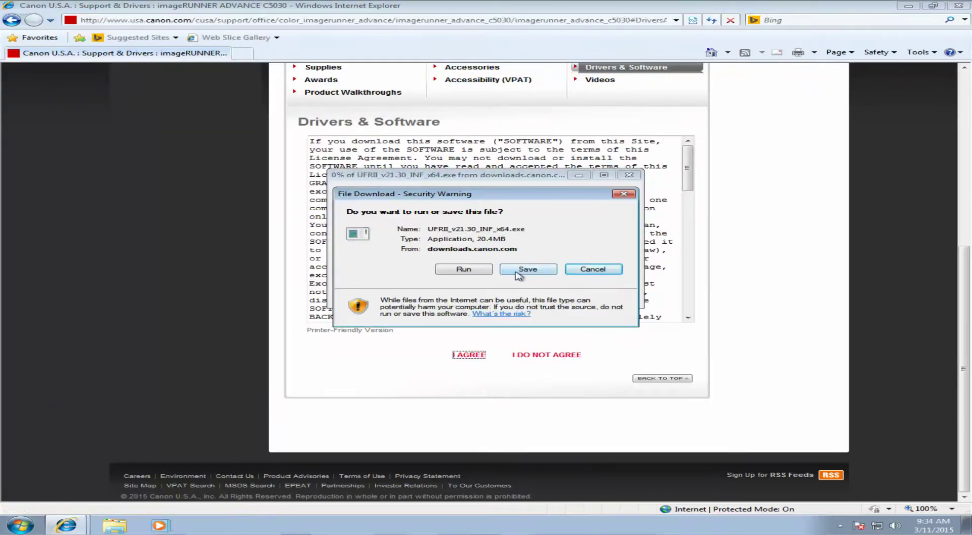
left_click(517, 274)
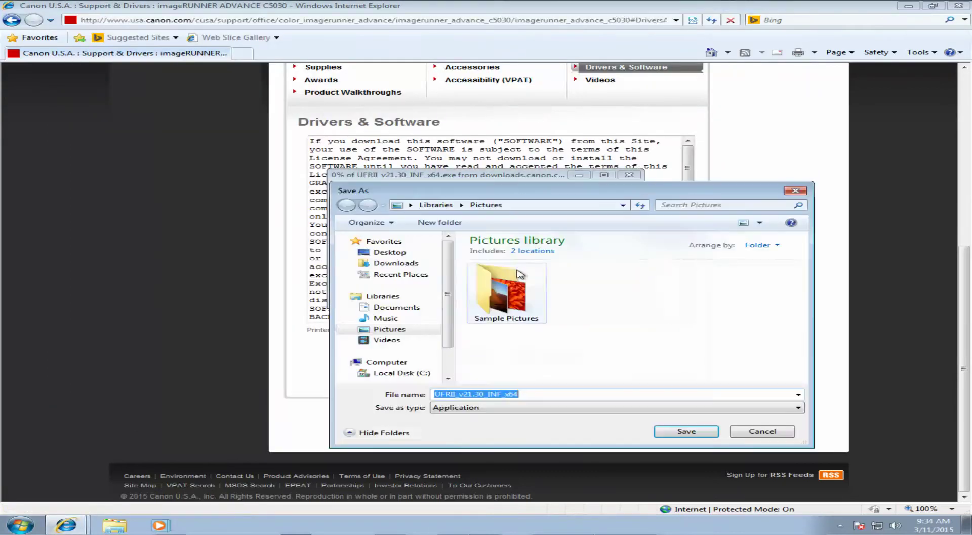
left_click(383, 253)
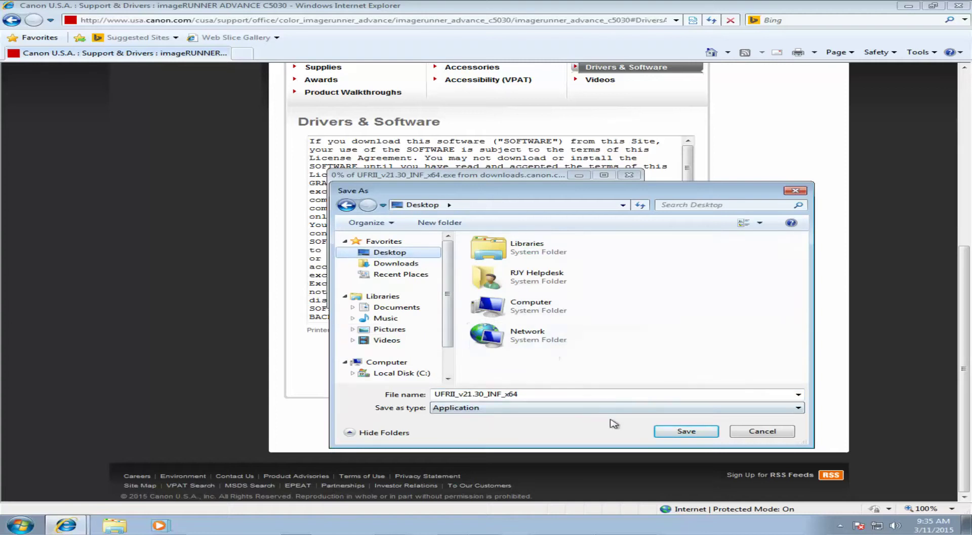
left_click(684, 433)
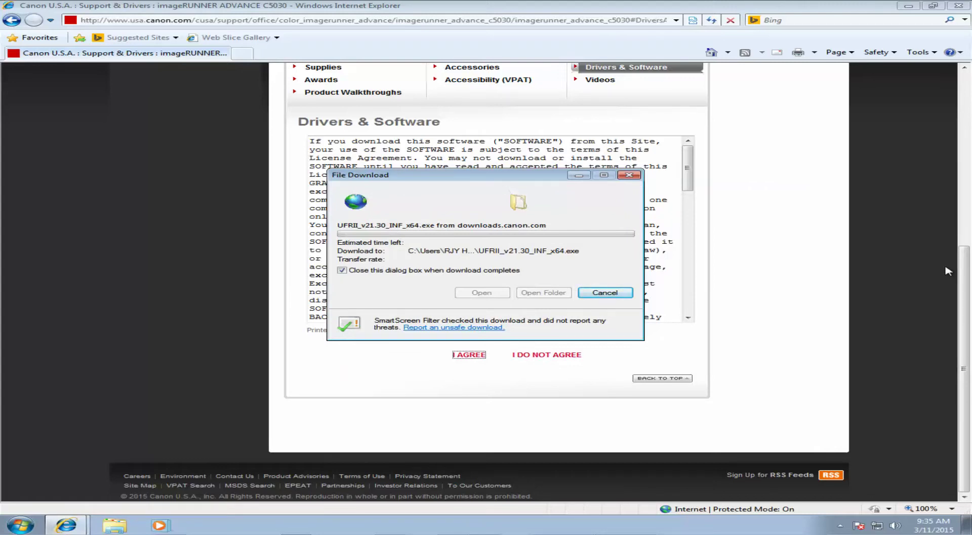
- Close Internet Explorer and run the 7z archive as administrator to extract UFRII_v21.30_INF_x64 to the Desktop
left_click(956, 8)
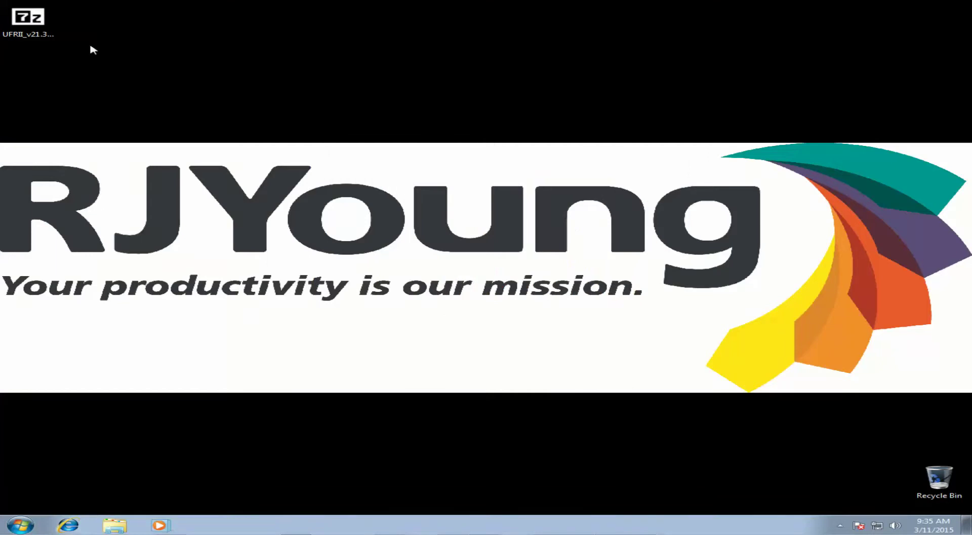
right_click(20, 27)
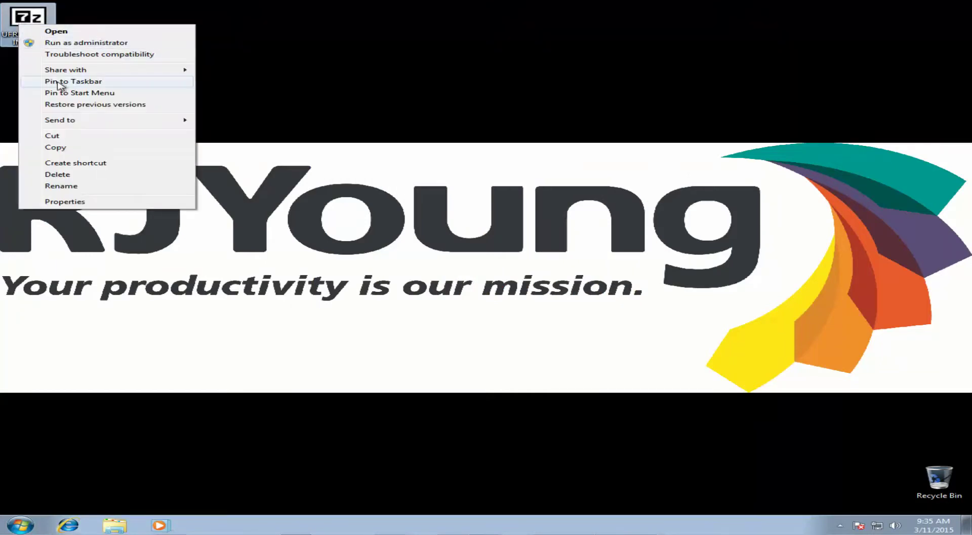
left_click(56, 31)
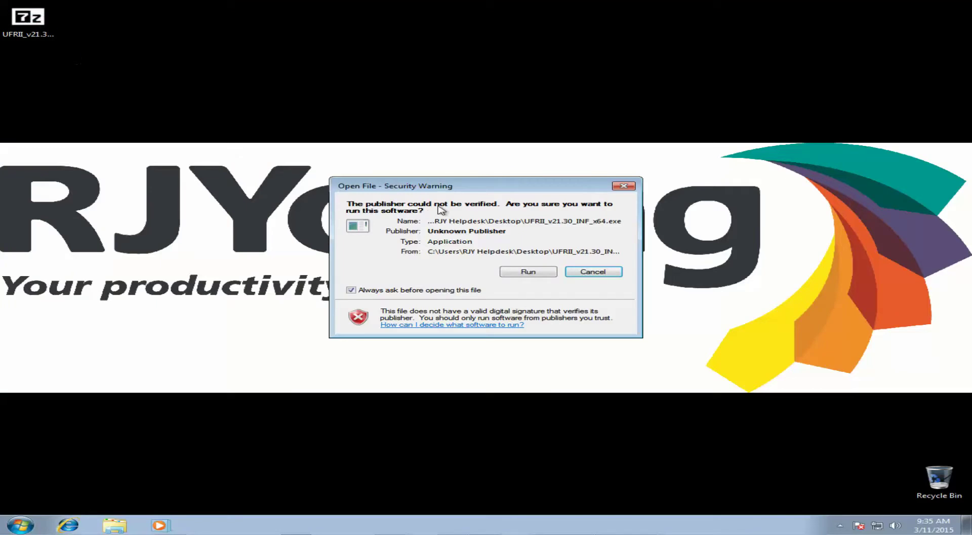
left_click(534, 271)
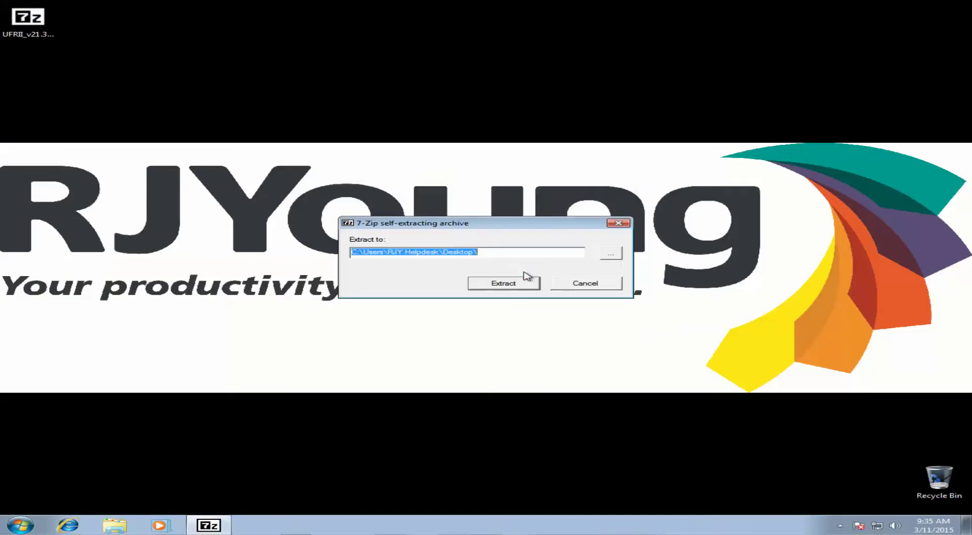
left_click(500, 285)
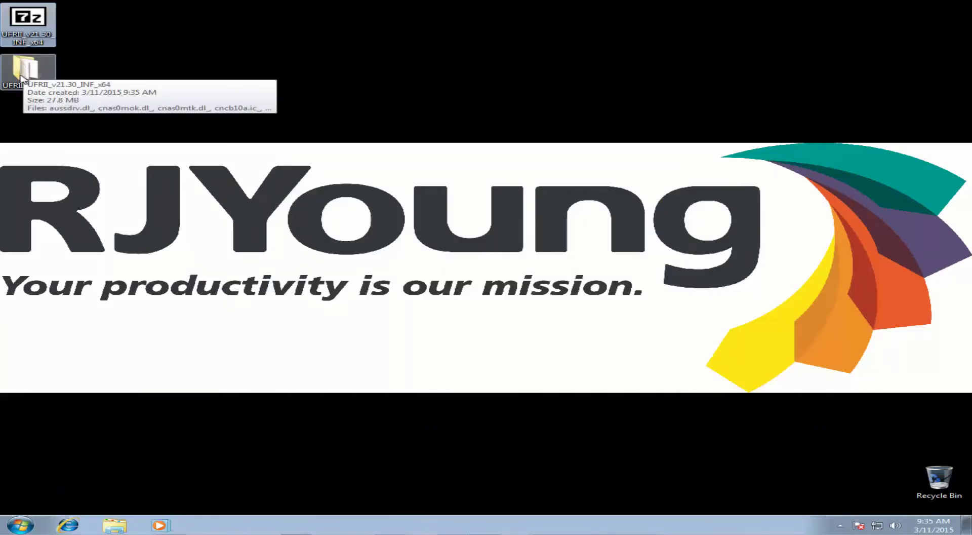
left_click(181, 253)
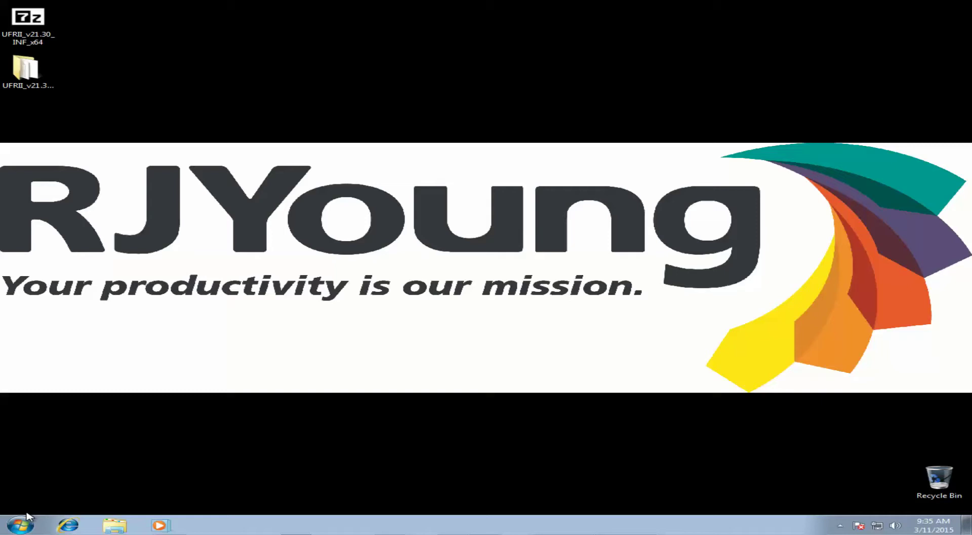
- Start the Add Printer wizard from Devices and Printers for a local printer
left_click(19, 527)
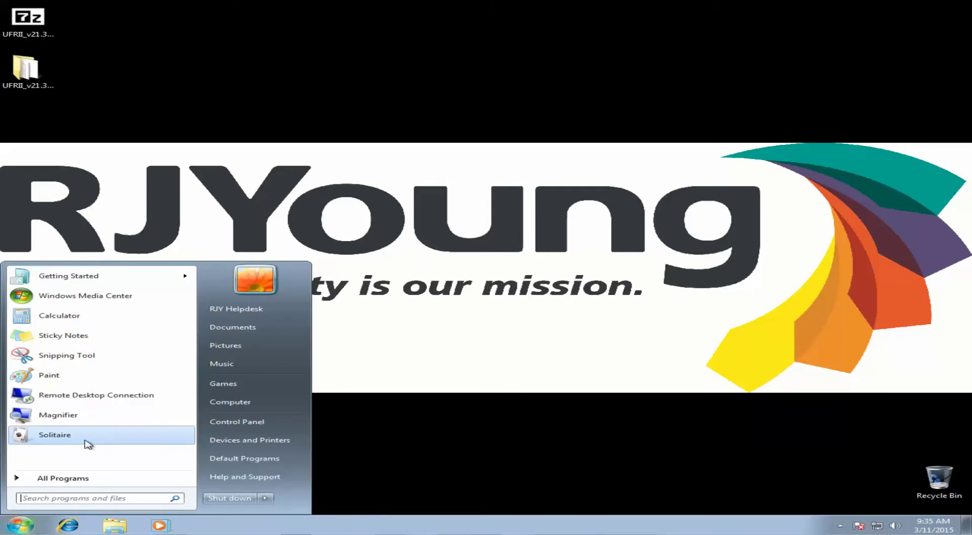
left_click(289, 440)
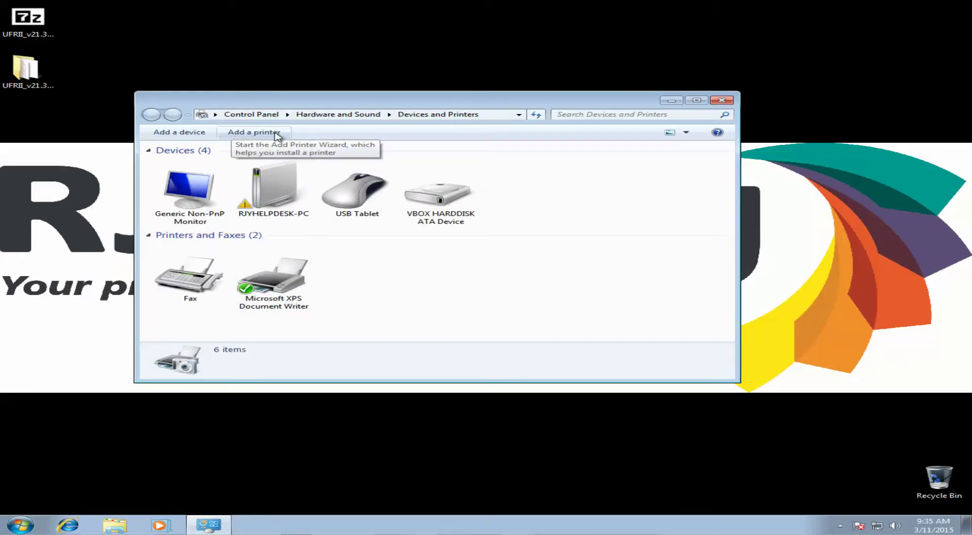
left_click(258, 135)
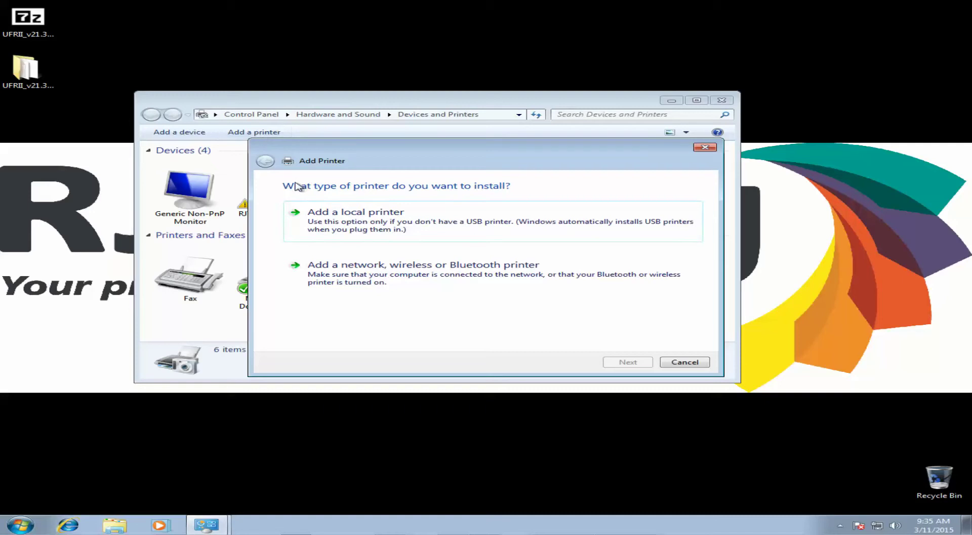
left_click(362, 224)
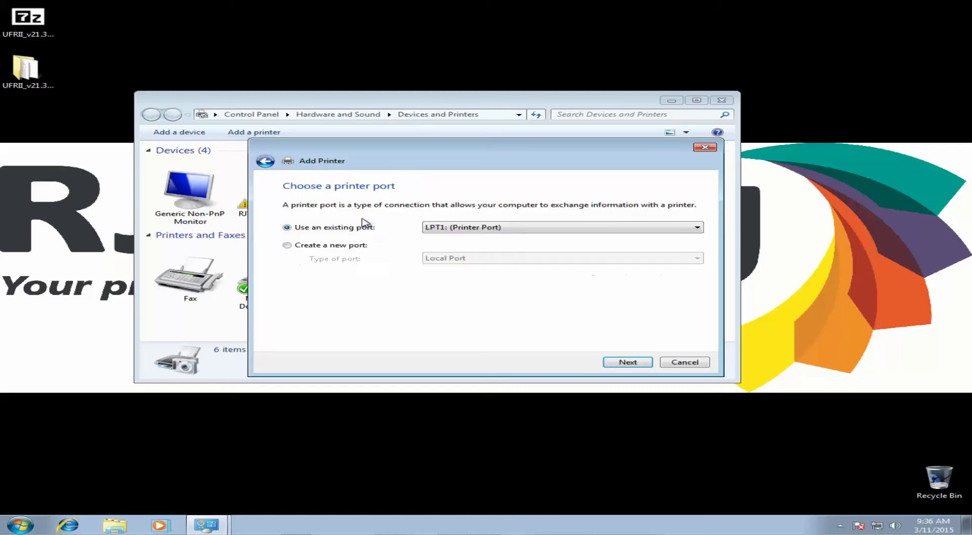
- Create a Standard TCP/IP port for 195.6.6.231 without querying the printer, and opt to supply a driver
left_click(287, 245)
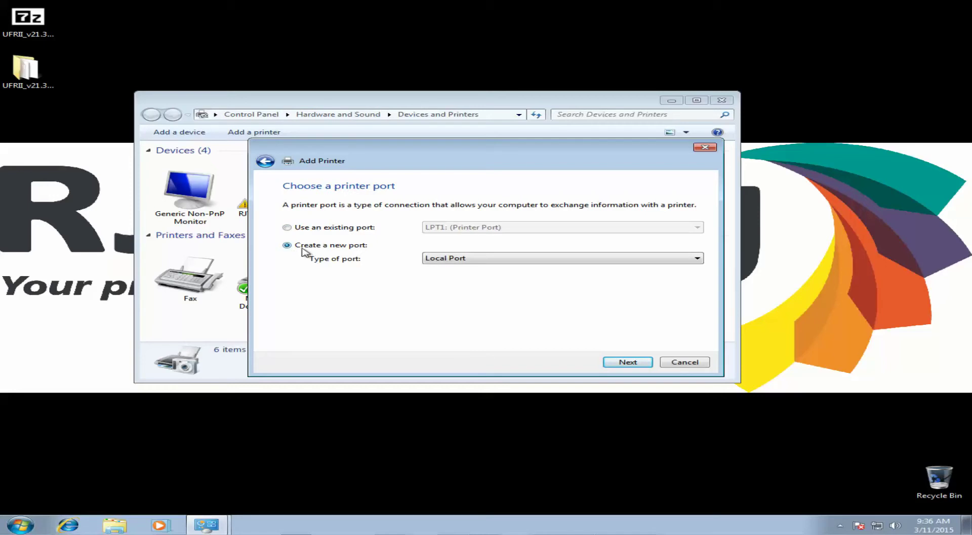
left_click(464, 260)
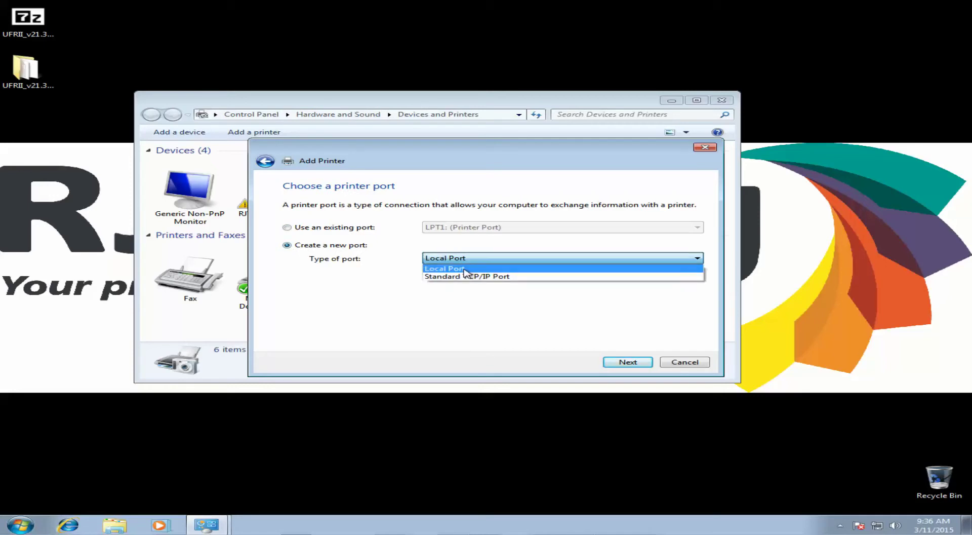
left_click(443, 278)
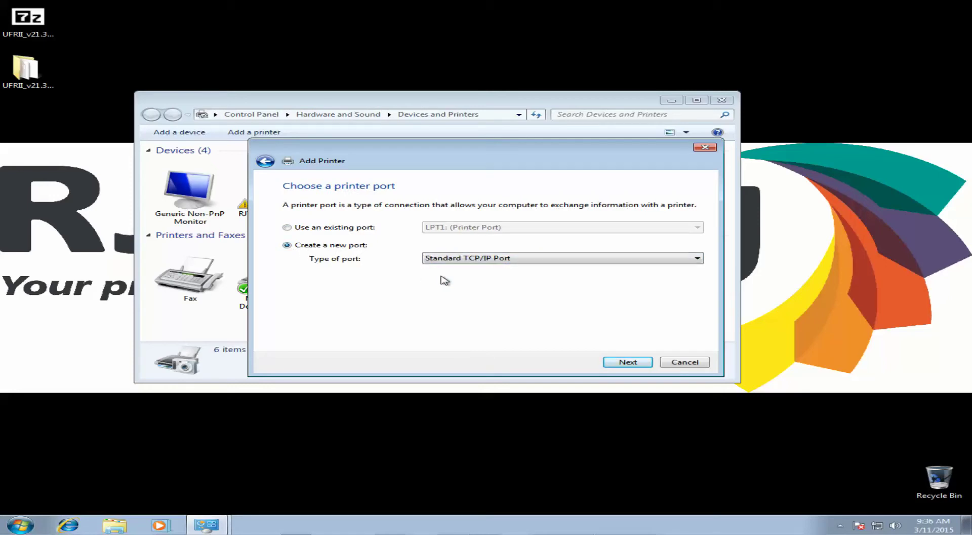
left_click(639, 361)
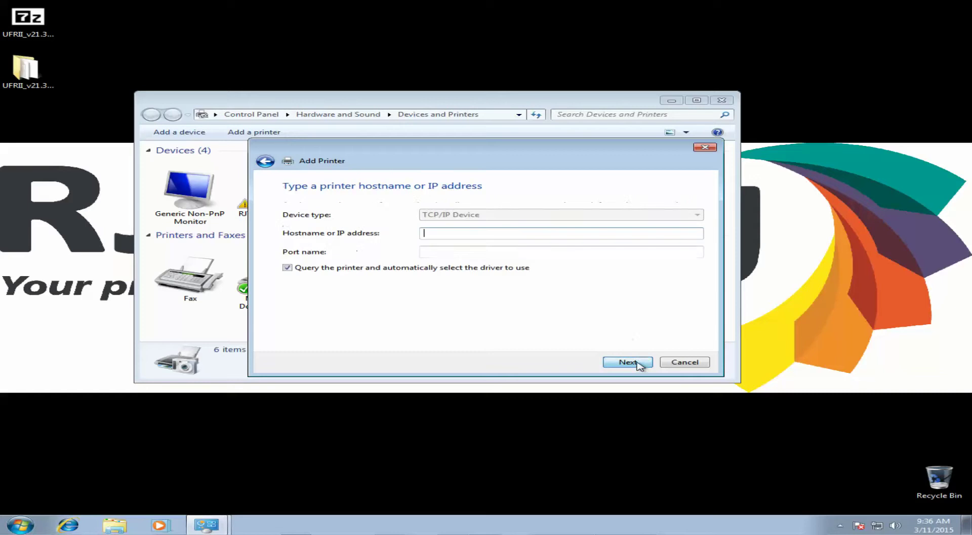
left_click(288, 267)
left_click(458, 234)
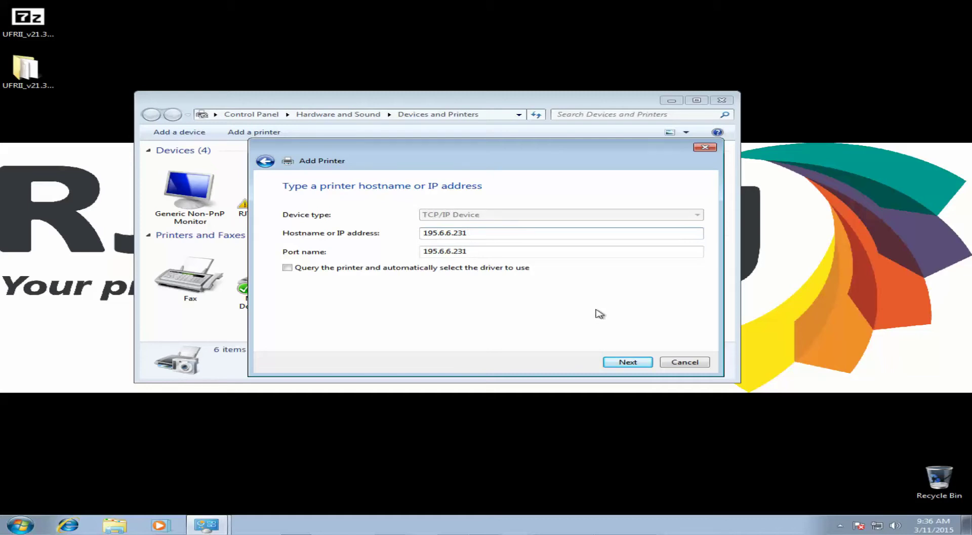
left_click(627, 363)
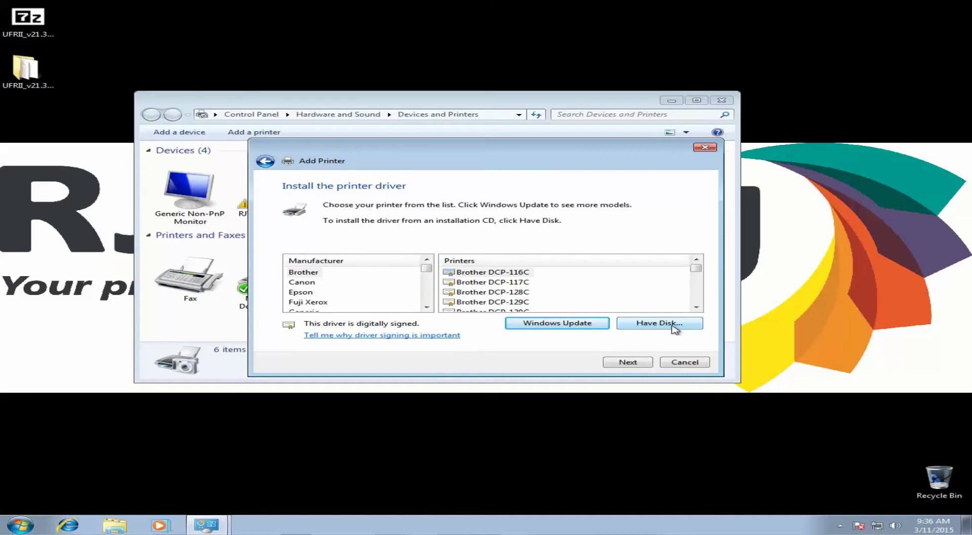
left_click(658, 323)
- Load the driver from the CNLB0UA64 file in the Desktop's UFRII_v21.30_INF_x64 folder
left_click(624, 313)
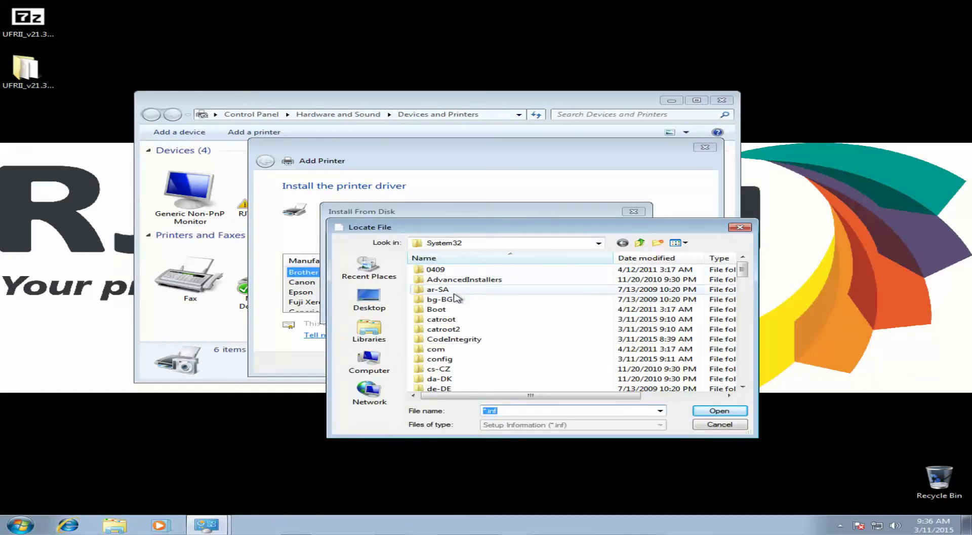
left_click(370, 301)
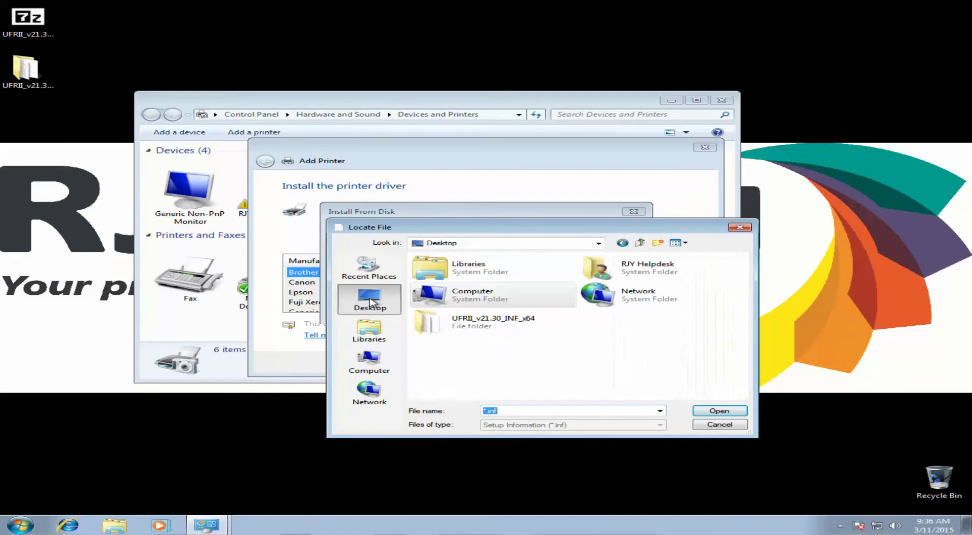
left_click(470, 324)
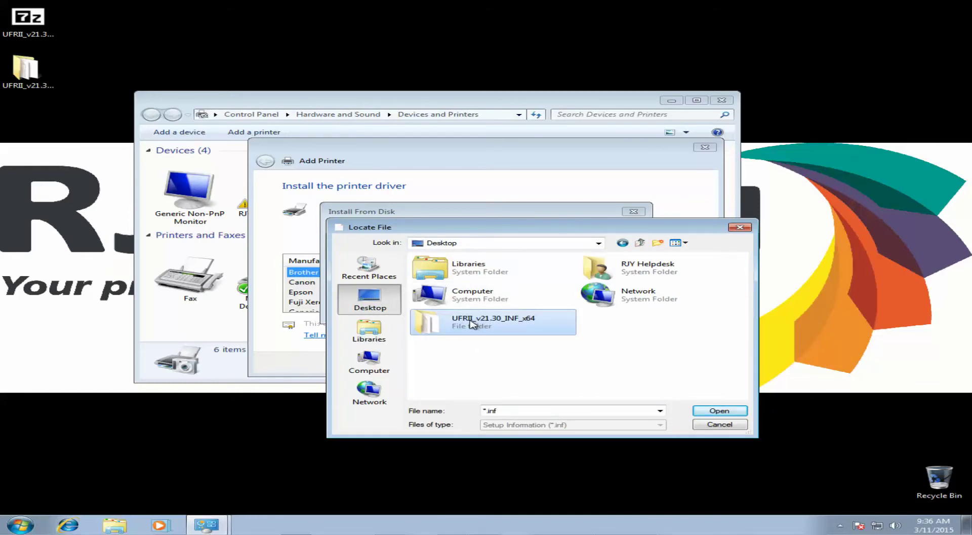
left_click(497, 357)
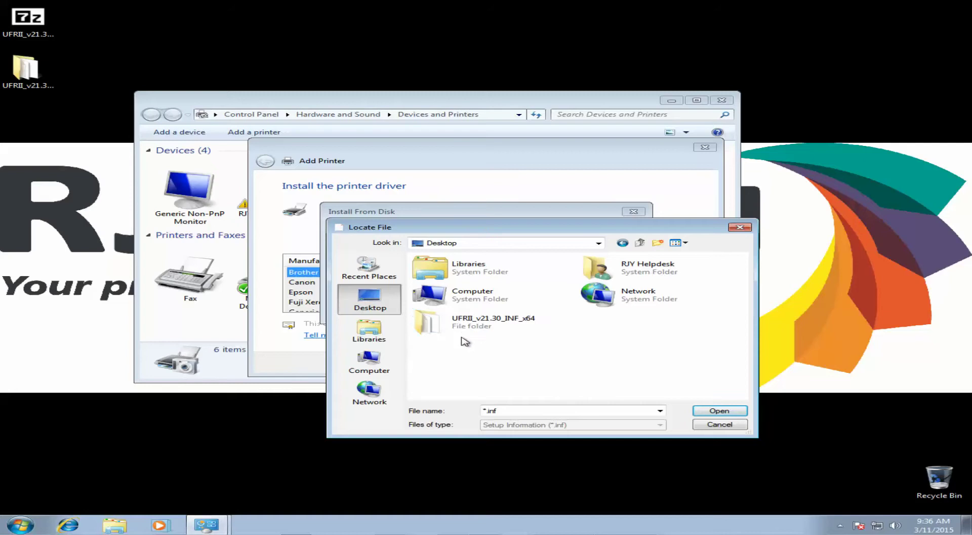
double_click(436, 326)
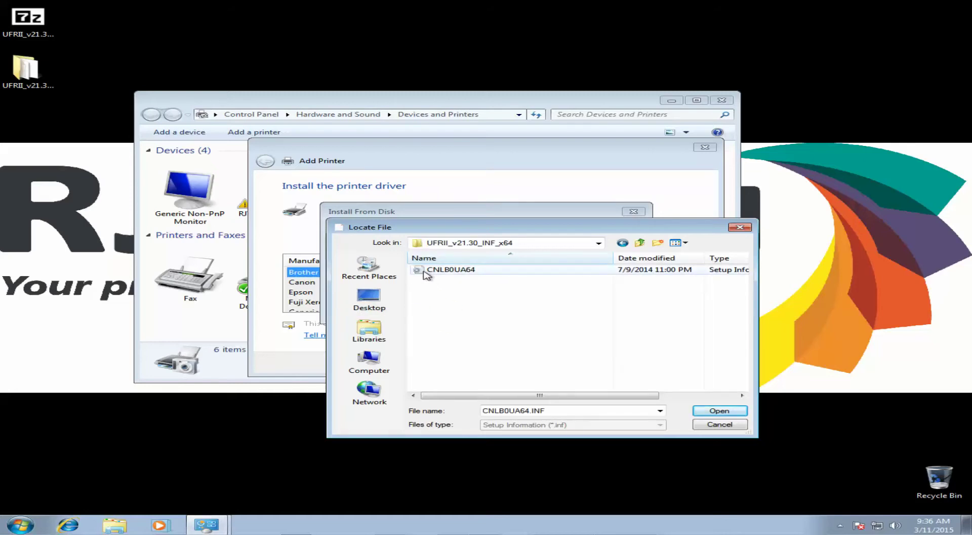
left_click(458, 275)
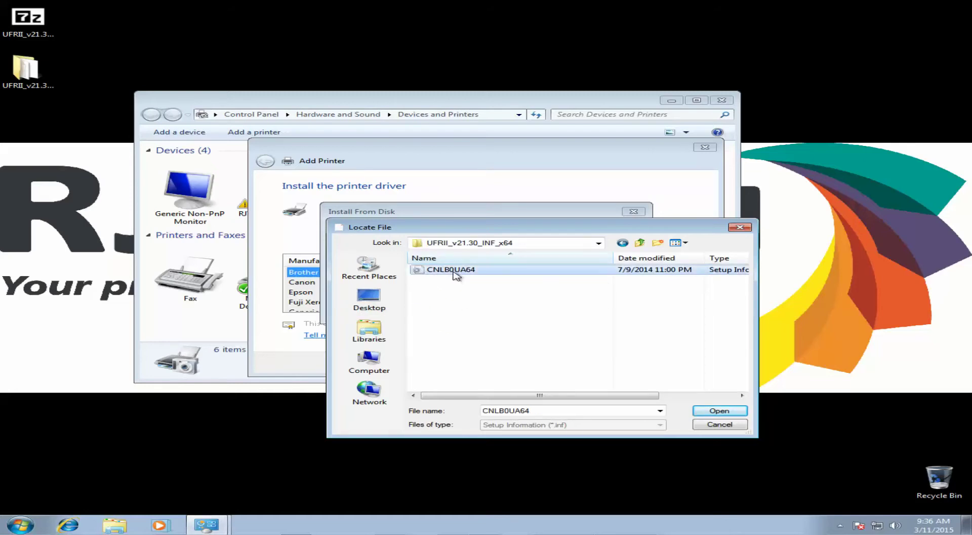
left_click(730, 413)
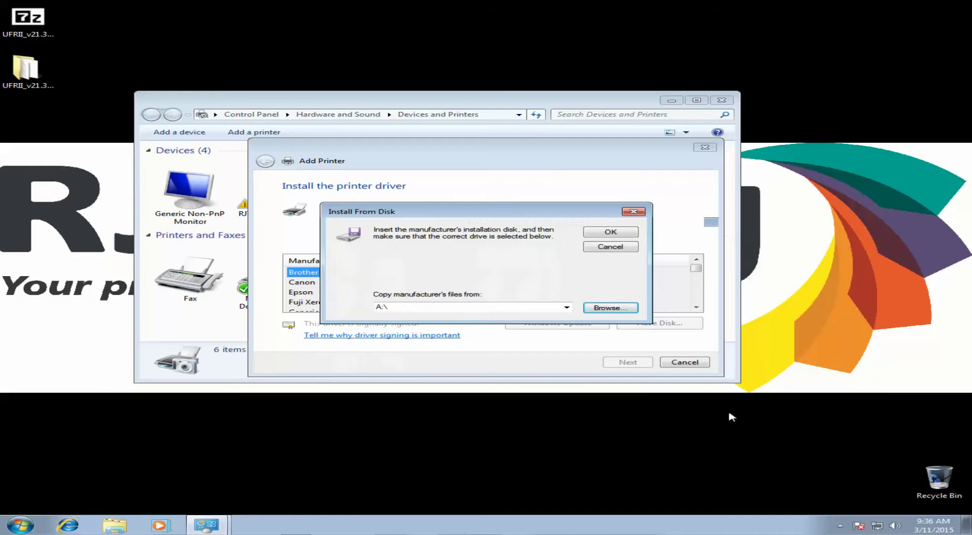
left_click(611, 232)
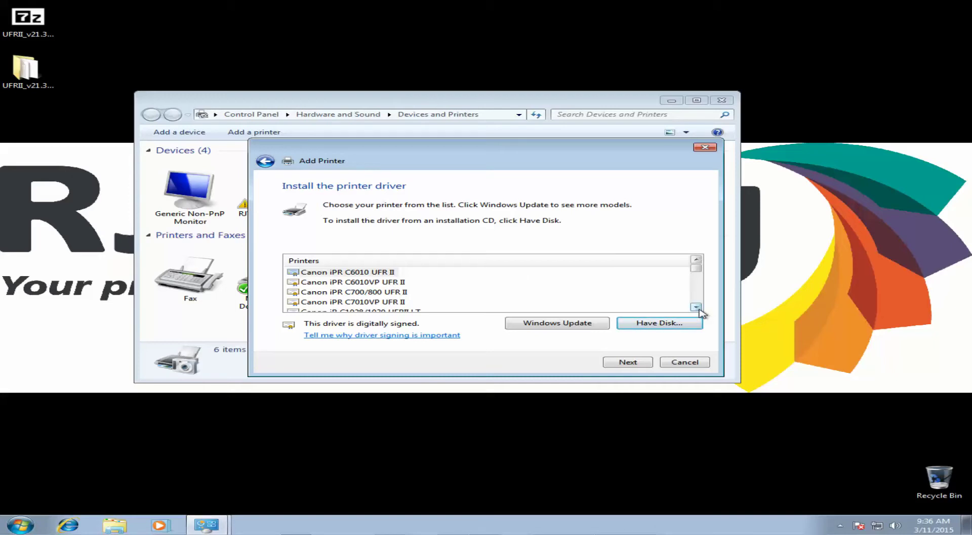
- Select Canon iR-ADV C5030/5035 UFR II from the loaded printer list and continue
scroll(700, 312, "down", 8)
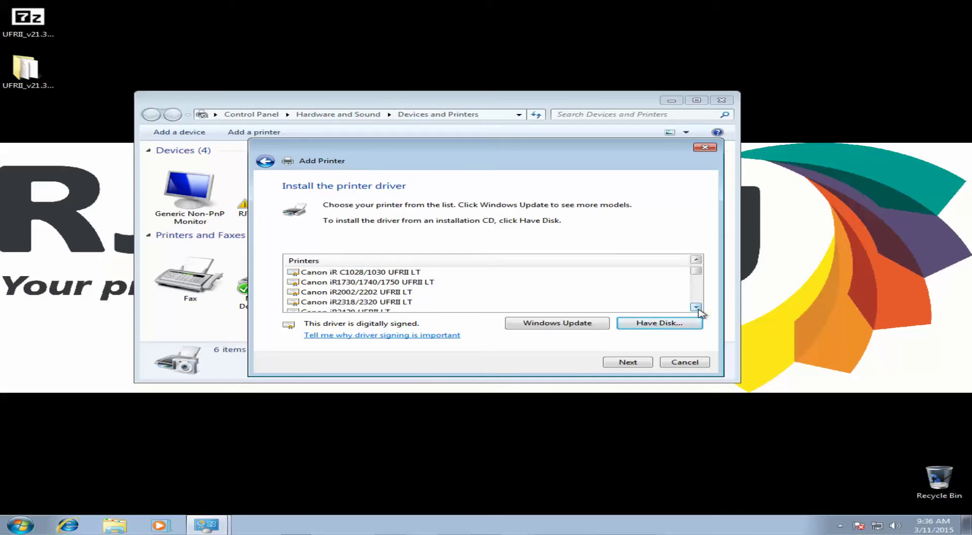
scroll(701, 312, "down", 10)
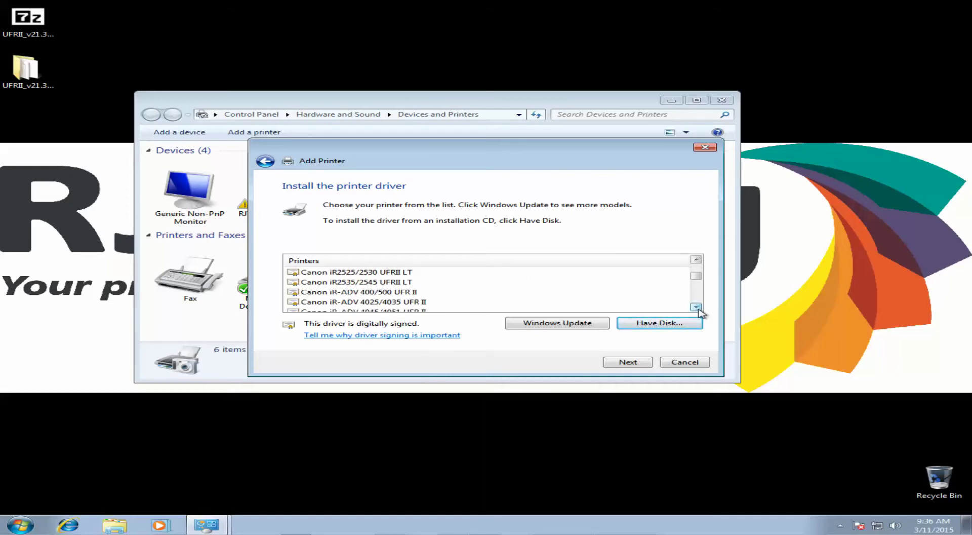
scroll(700, 312, "down", 2)
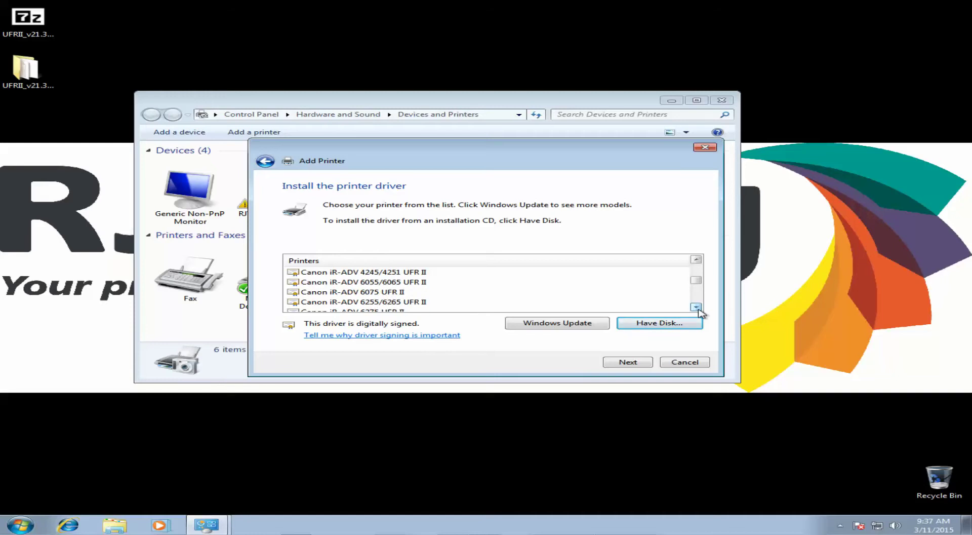
scroll(700, 310, "down", 8)
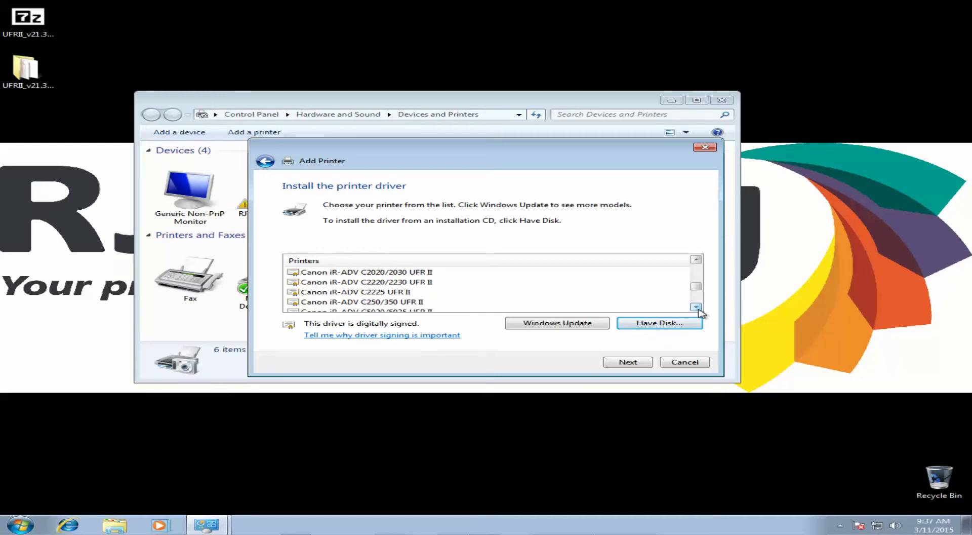
scroll(699, 311, "down", 3)
left_click(380, 282)
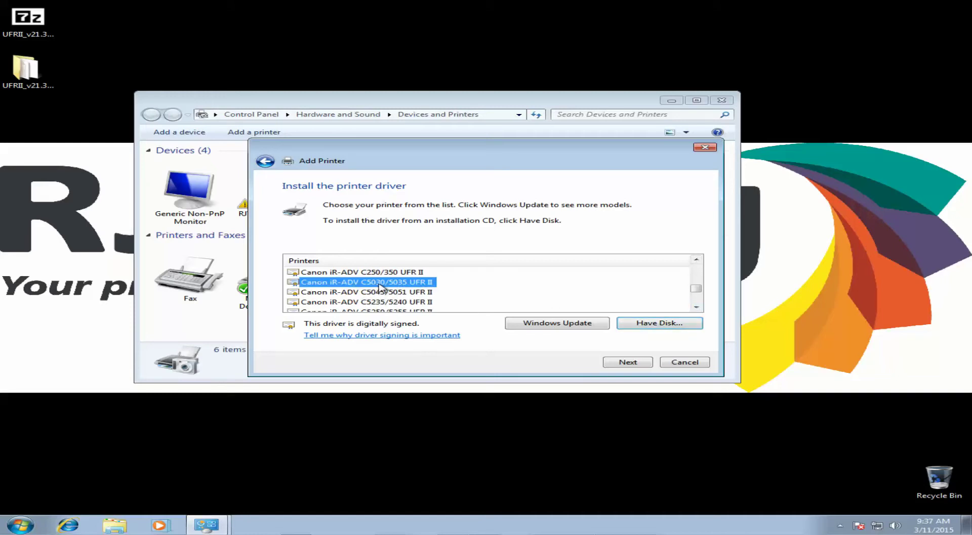
left_click(629, 362)
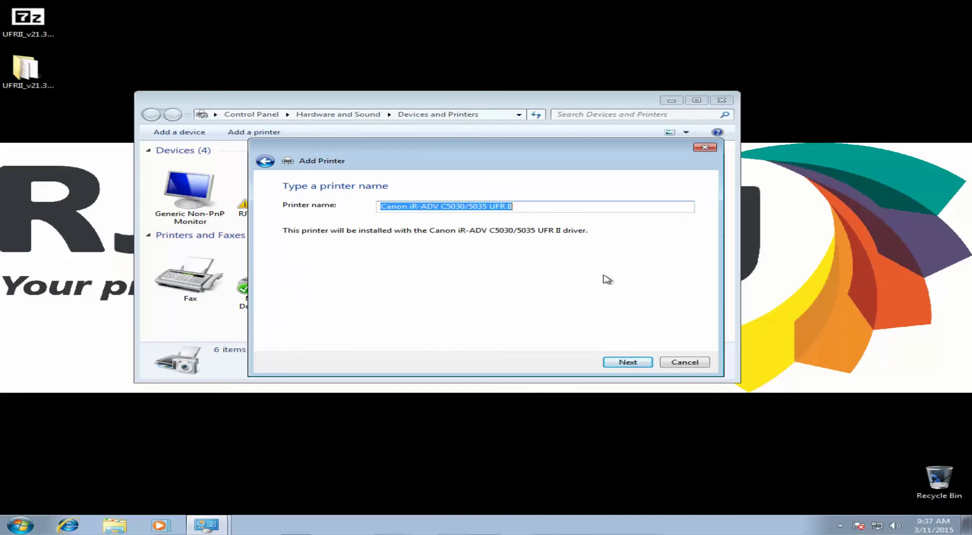
- Keep the default printer name, choose Do not share this printer, and finish the wizard
left_click(630, 363)
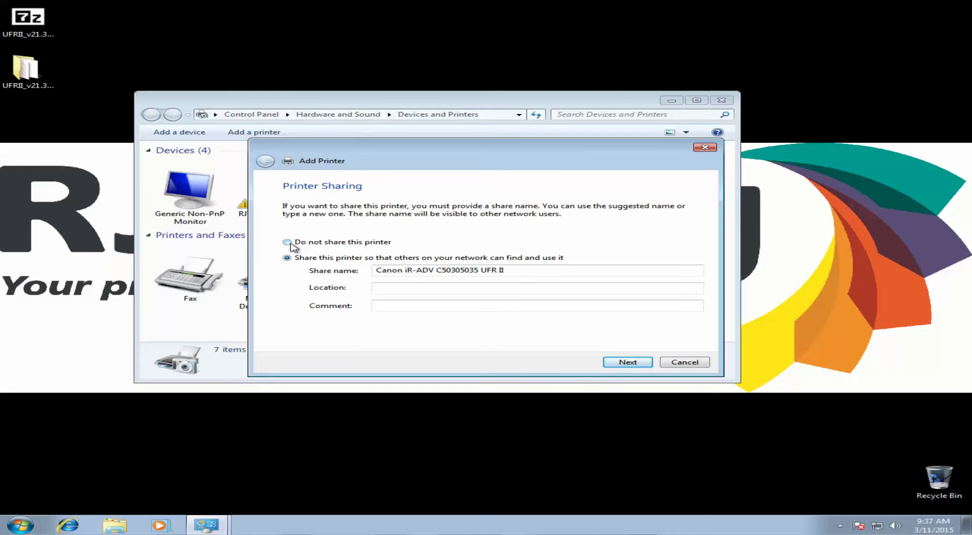
left_click(287, 243)
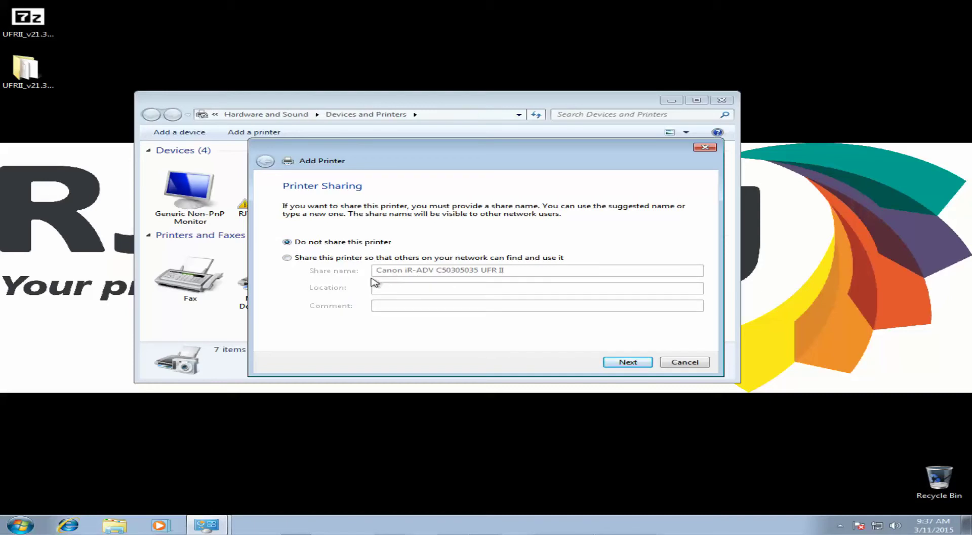
left_click(628, 363)
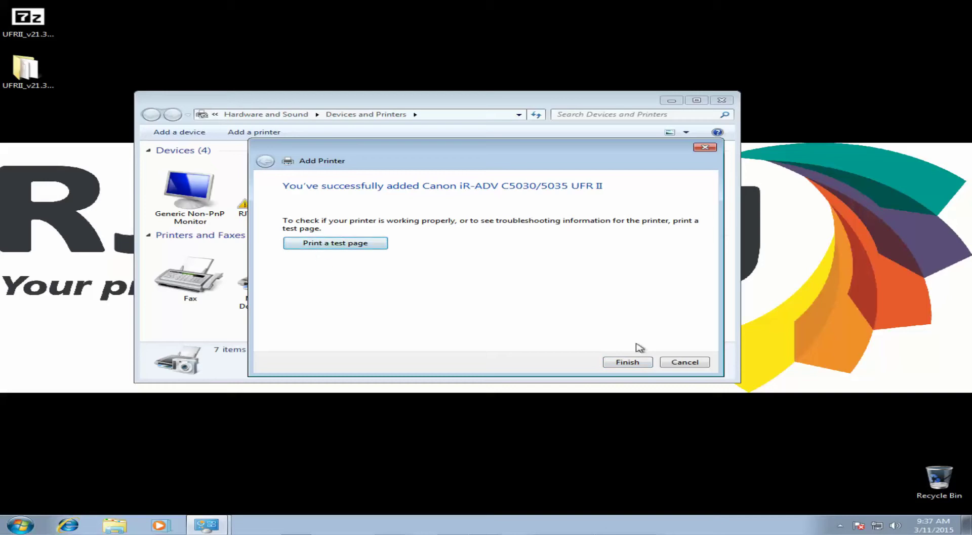
left_click(628, 362)
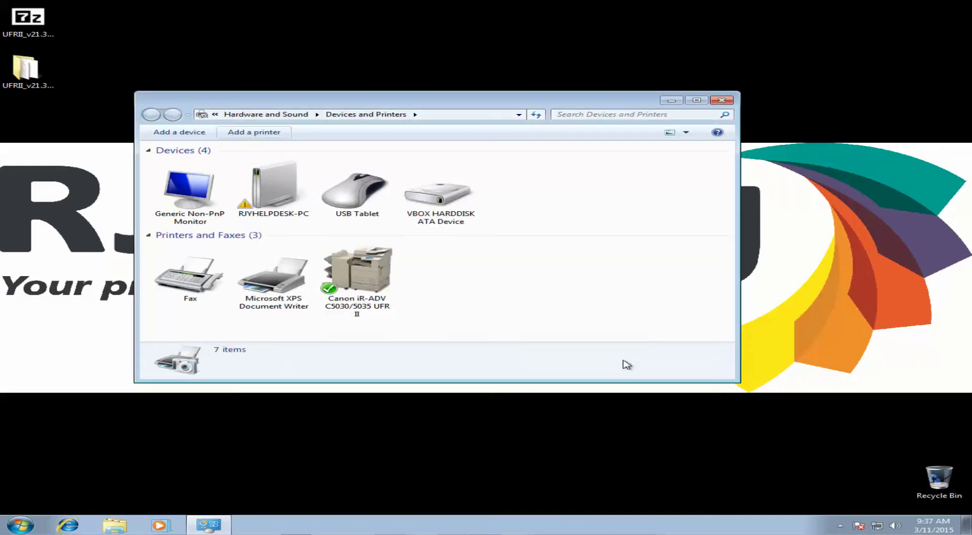
- Open Printer properties for the Canon iR-ADV C5030/5035 UFR II from its right-click menu
right_click(345, 261)
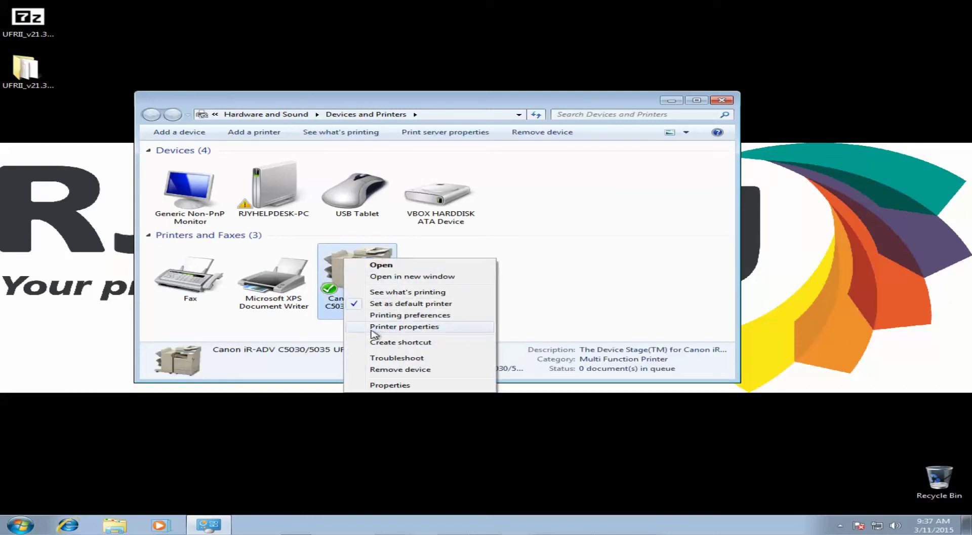
left_click(432, 327)
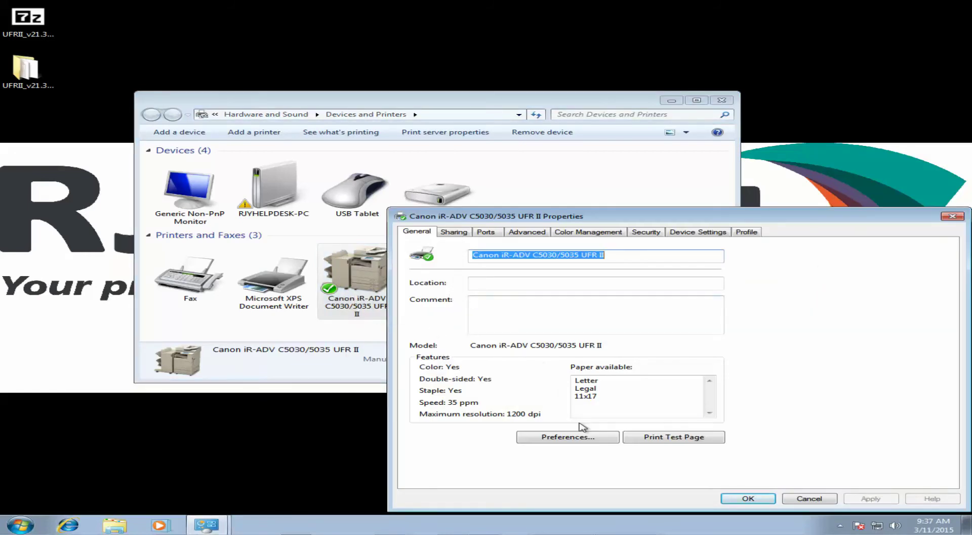
- Set Canon UFR II printing defaults to 1-sided Printing and Black and White, closing both dialogs
left_click(557, 433)
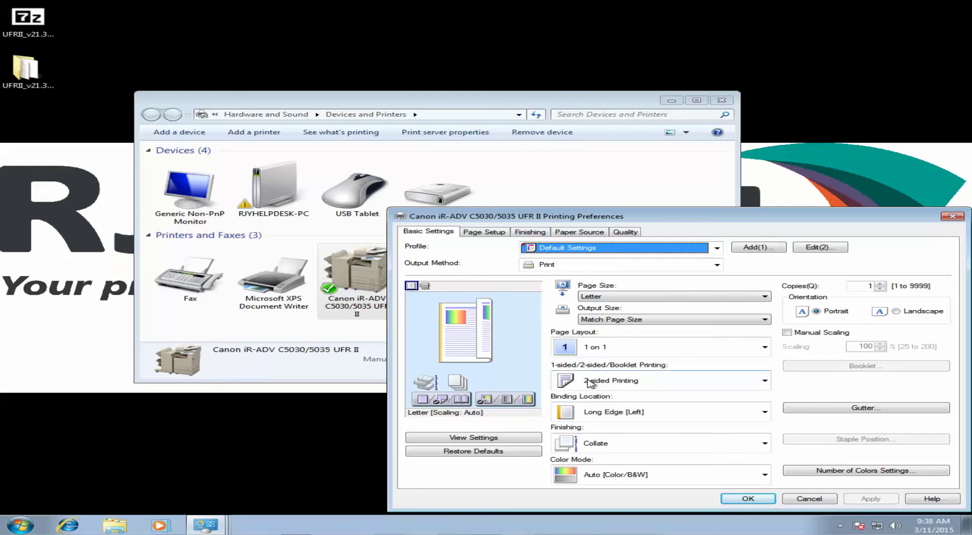
left_click(613, 383)
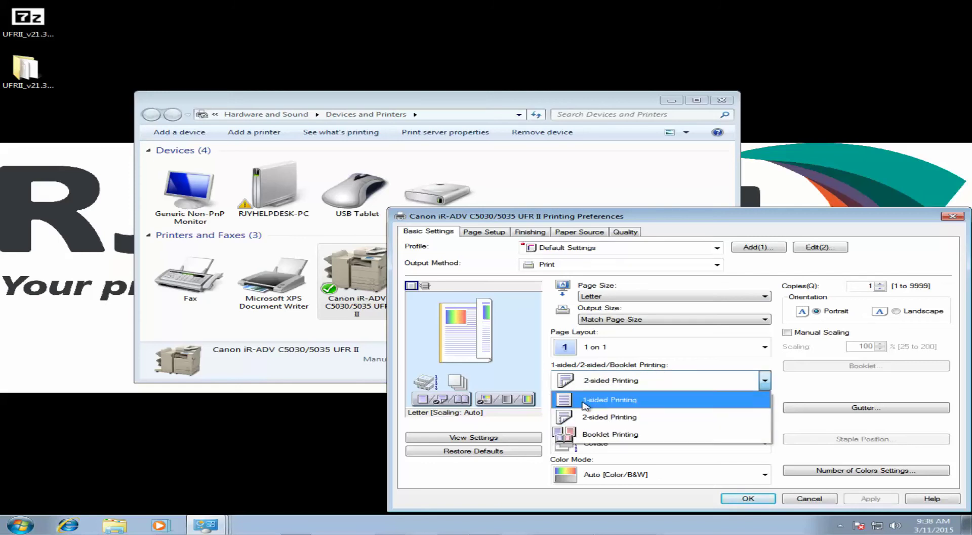
left_click(634, 403)
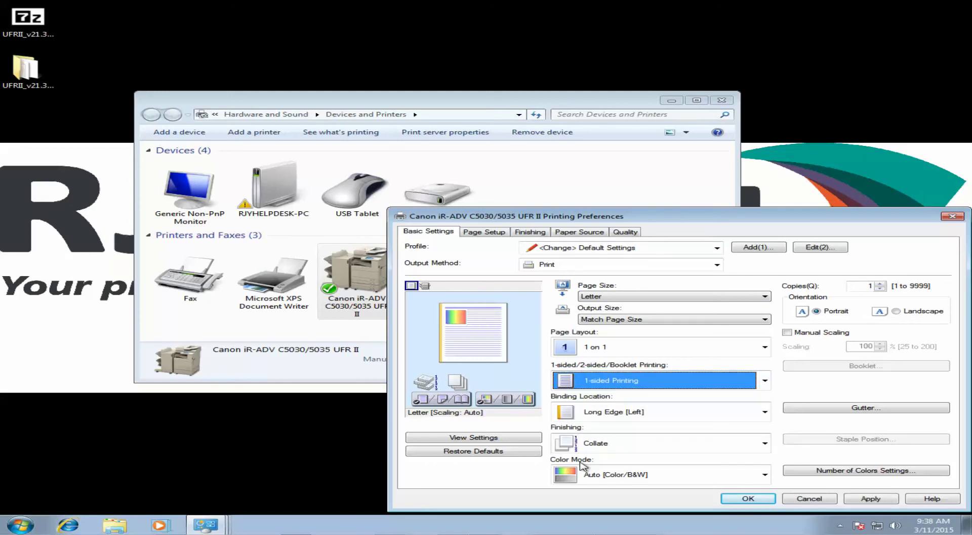
left_click(576, 479)
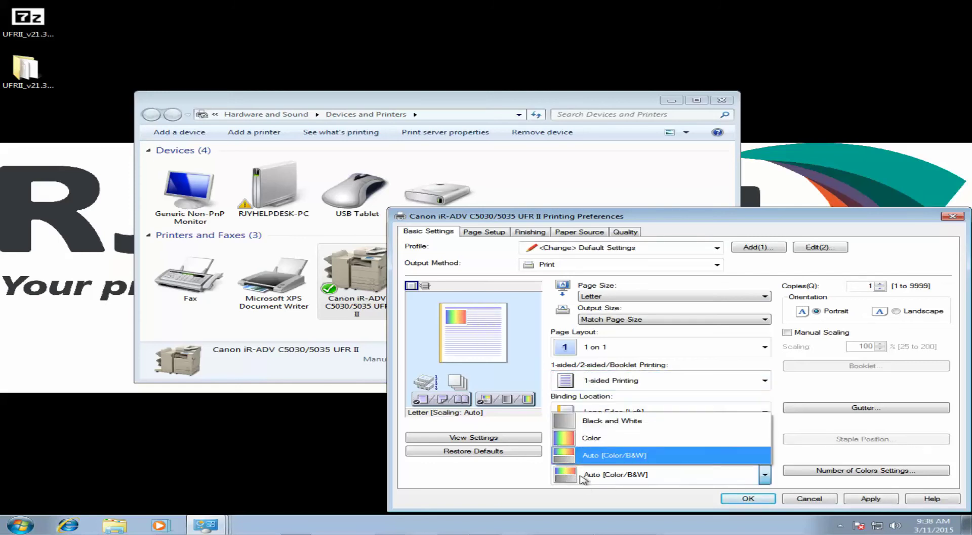
left_click(592, 424)
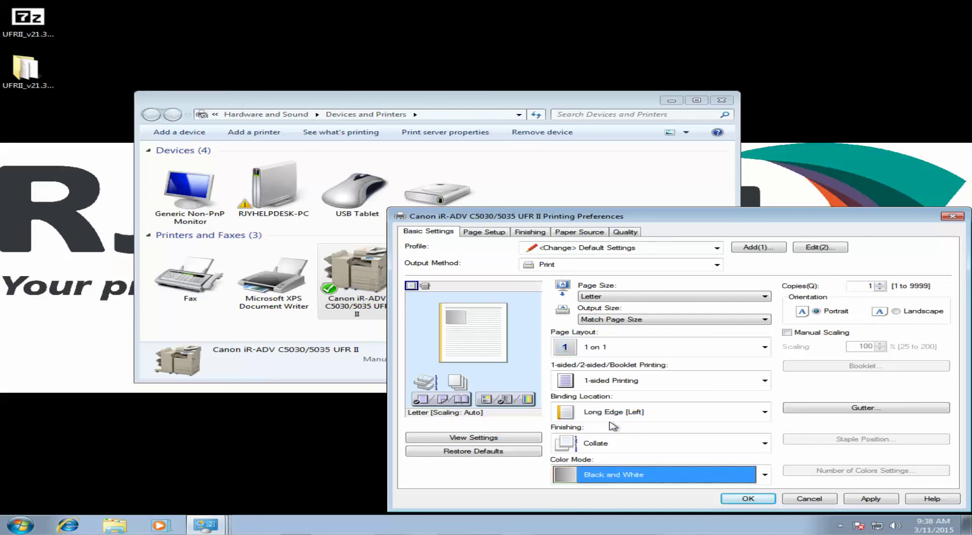
left_click(768, 500)
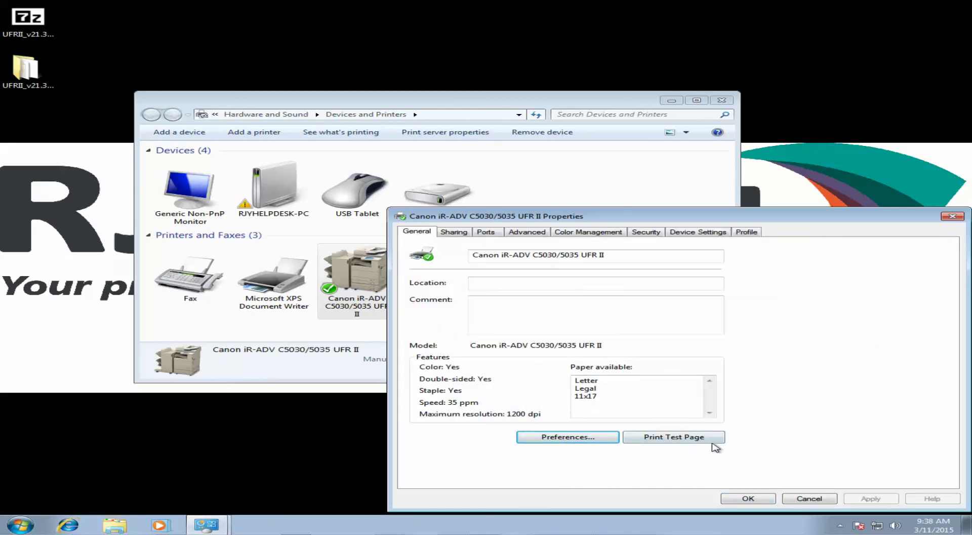
left_click(756, 499)
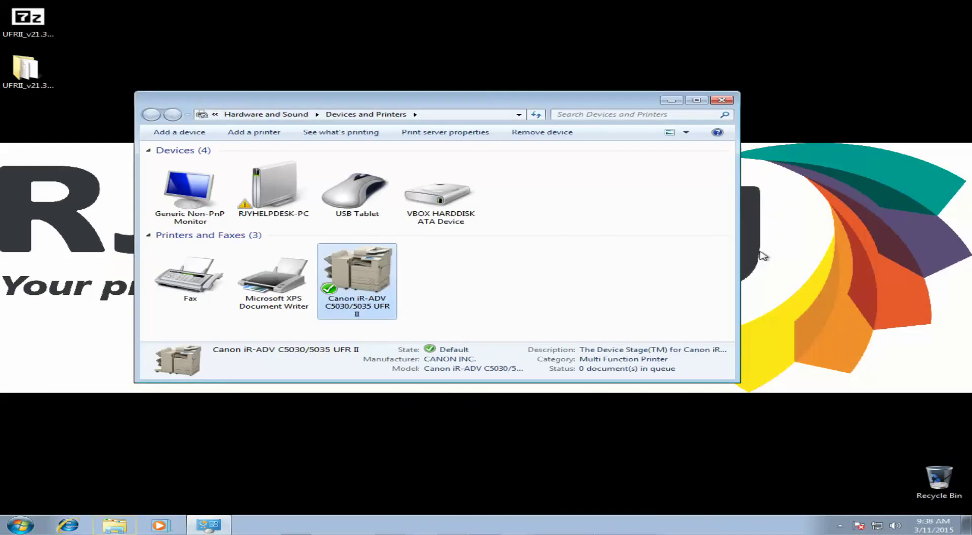